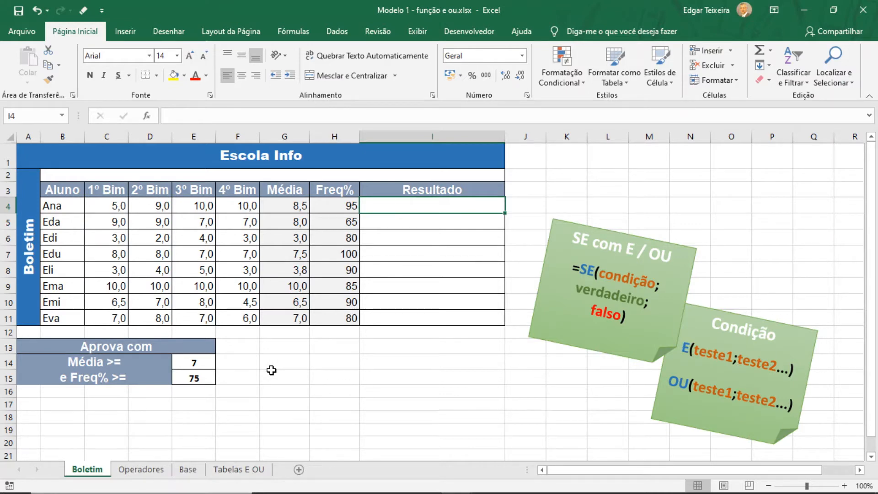
# Review the comparison operators on the Operadores sheet and the SE, E and OU syntax notes on the Boletim sheet
pyautogui.click(139, 470)
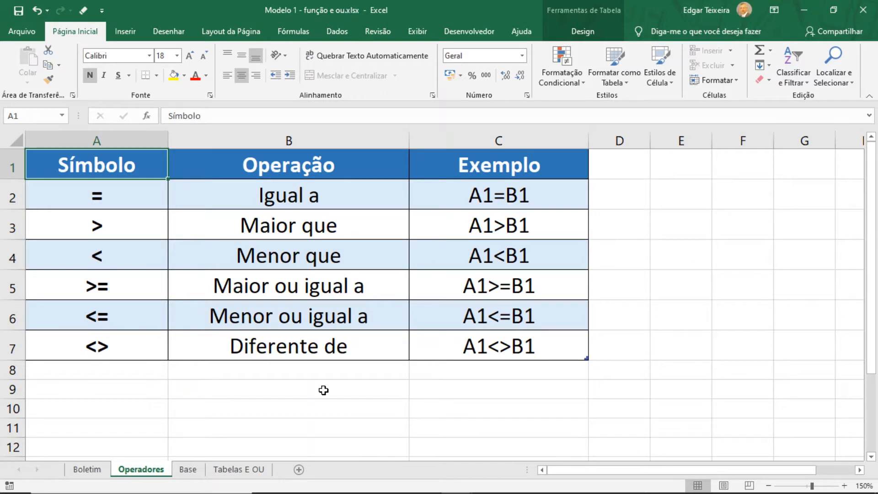
pyautogui.click(86, 469)
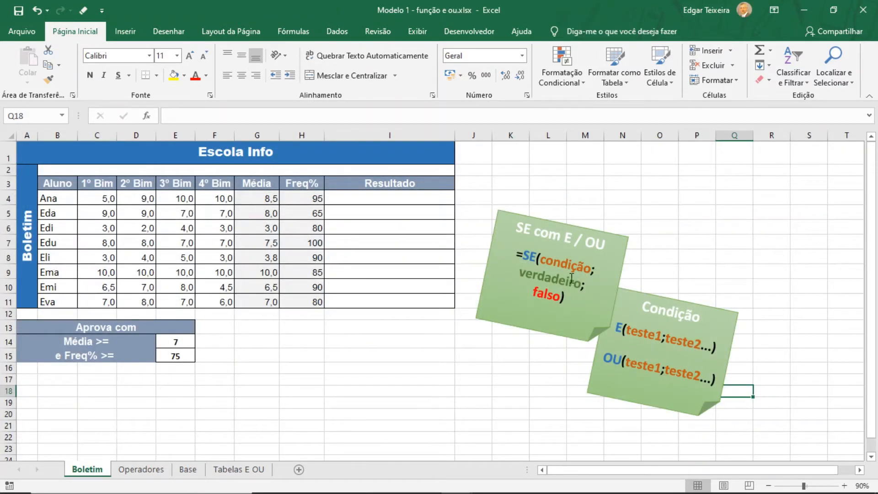
pyautogui.click(844, 486)
pyautogui.click(845, 486)
pyautogui.click(844, 486)
pyautogui.click(844, 486)
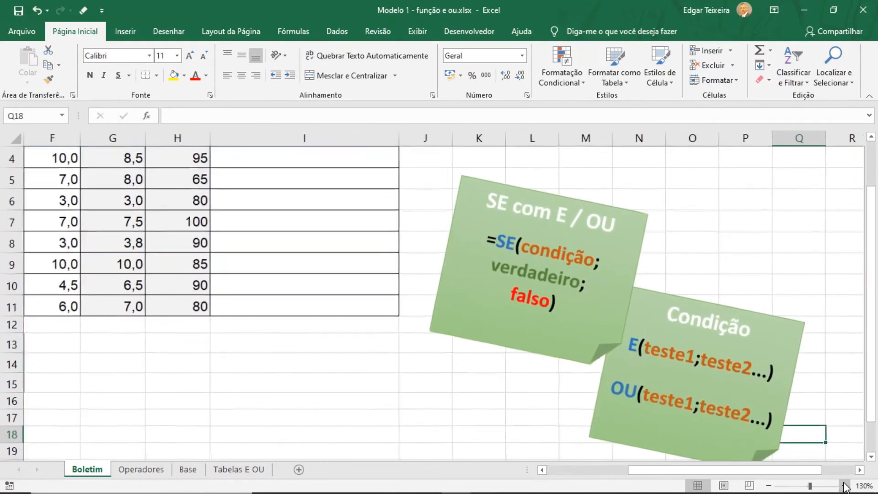
pyautogui.click(845, 486)
pyautogui.click(844, 486)
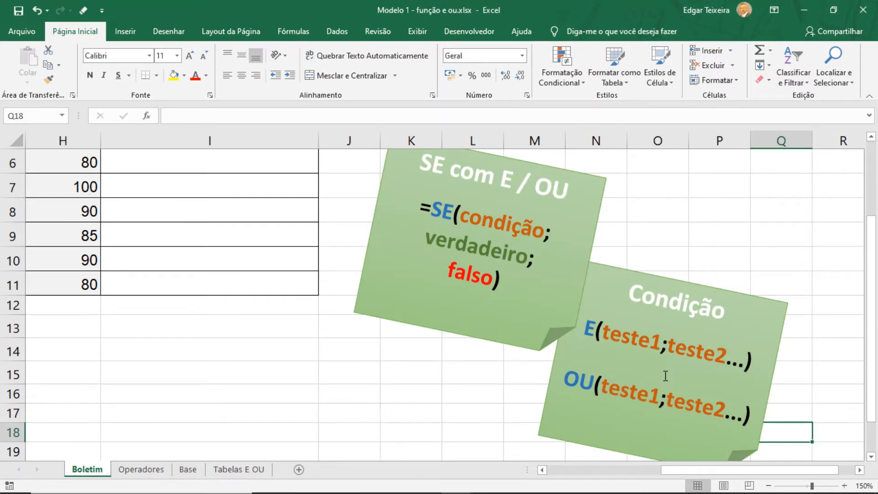
pyautogui.click(769, 486)
pyautogui.click(768, 486)
pyautogui.click(769, 486)
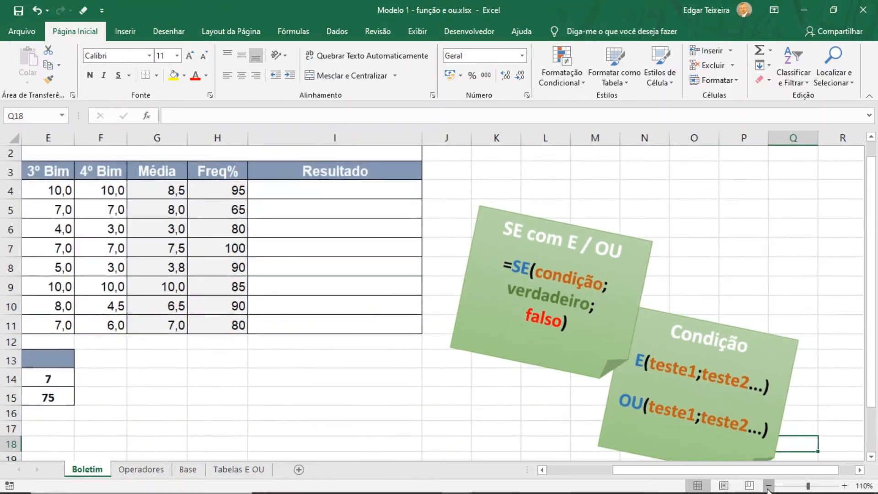
pyautogui.click(768, 486)
pyautogui.click(768, 486)
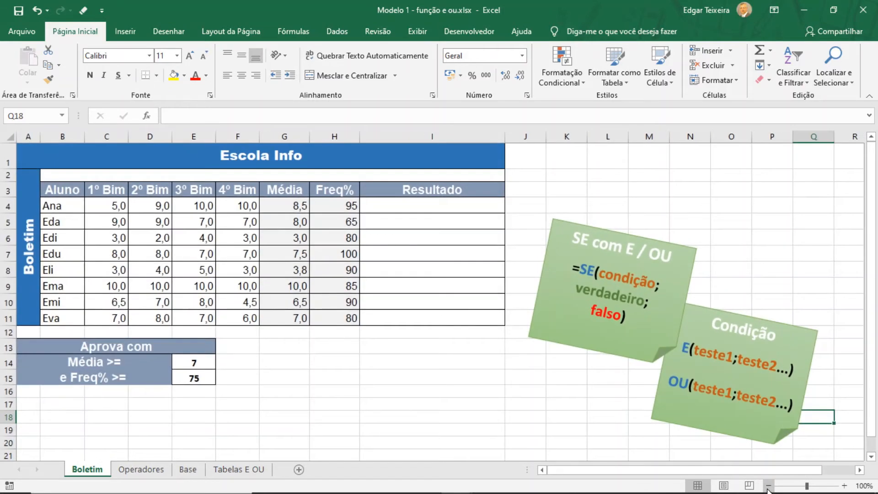
# Start an SE formula with a nested E function in I4, using G4>=$E$14 as the first test
pyautogui.click(511, 221)
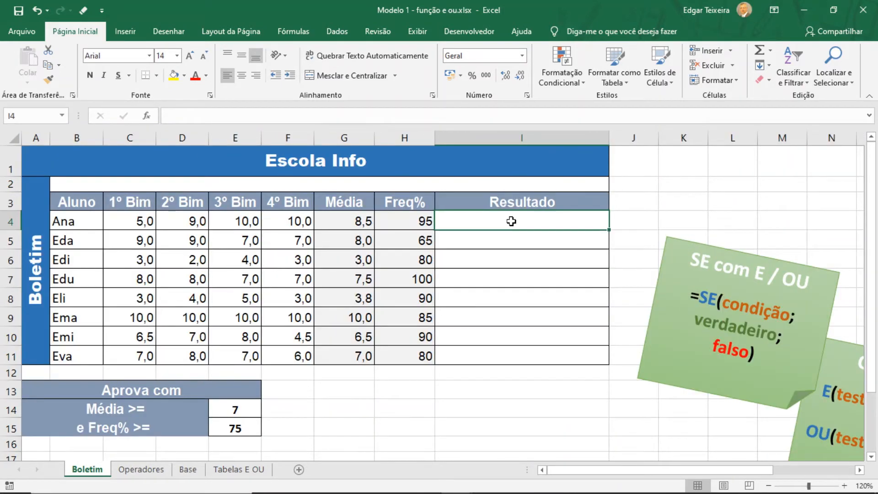
pyautogui.write('=')
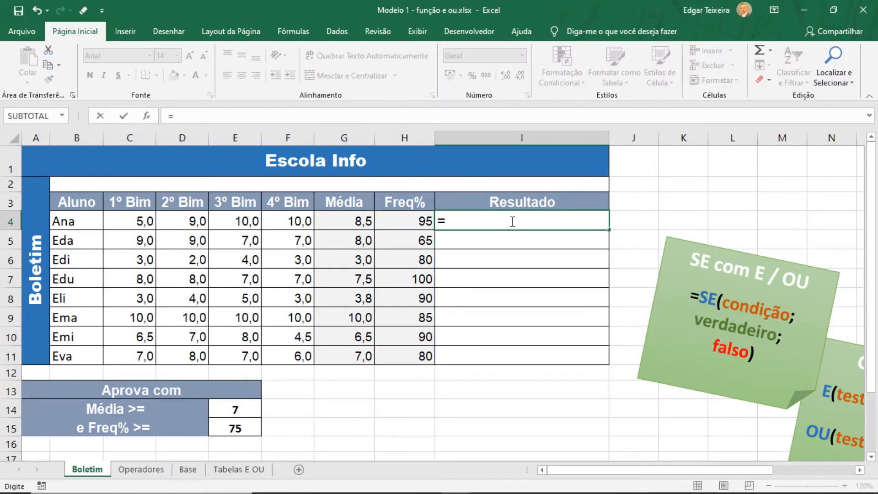
pyautogui.write('se')
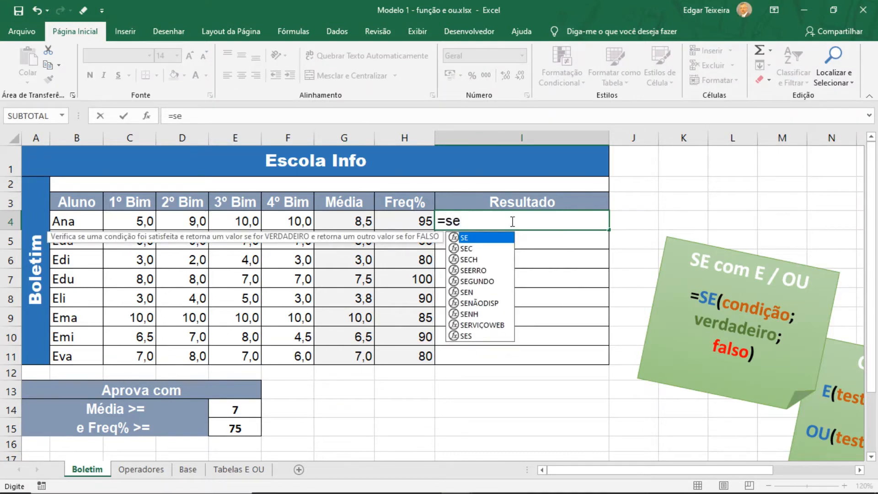
pyautogui.press('Tab')
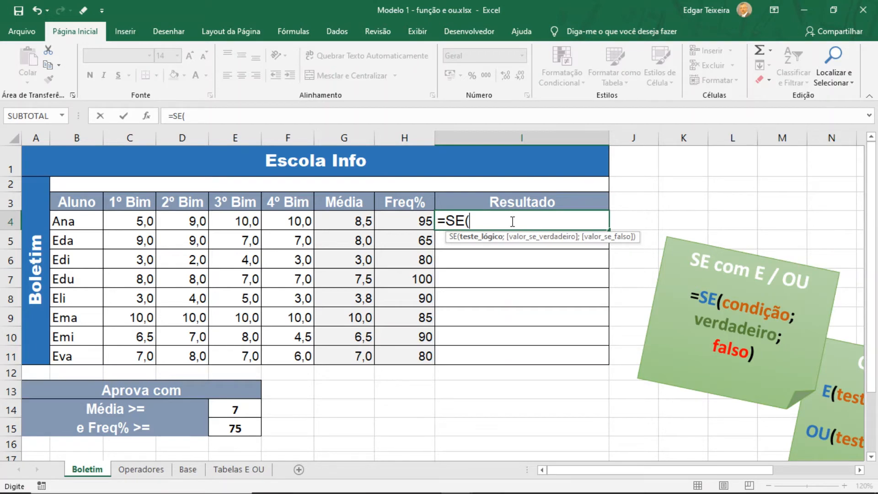
pyautogui.write('E(')
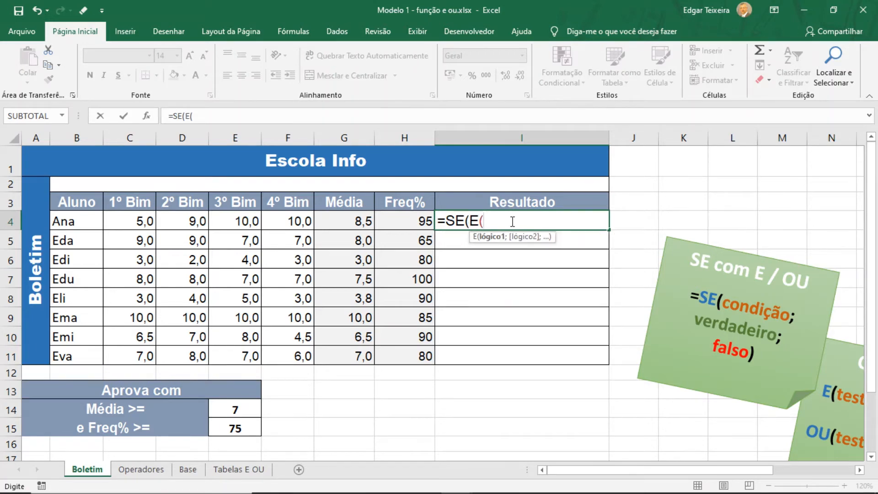
pyautogui.click(350, 222)
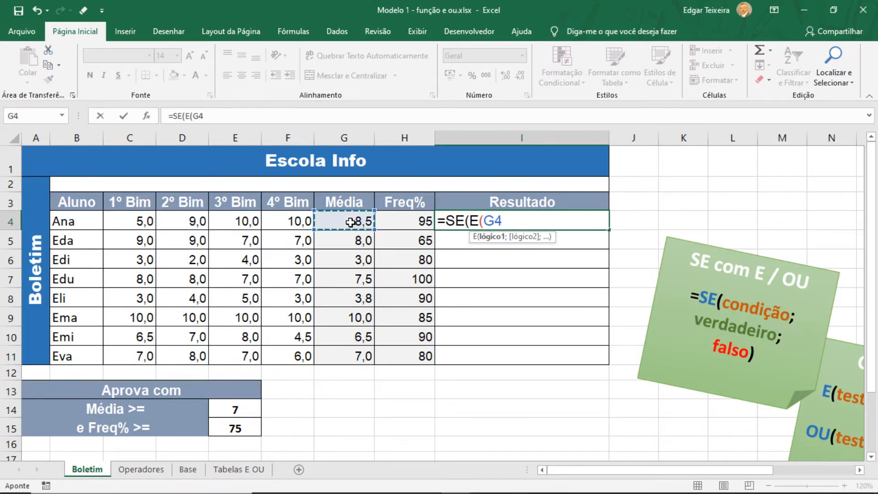
pyautogui.write('>=')
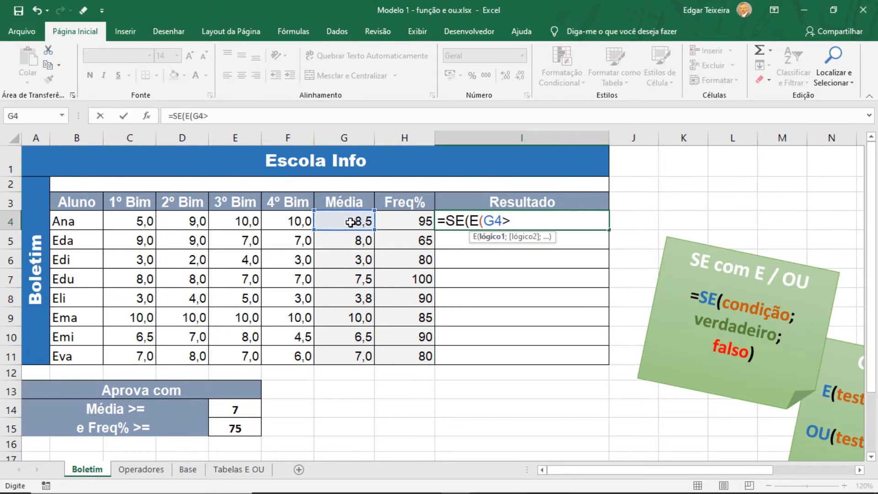
pyautogui.click(236, 406)
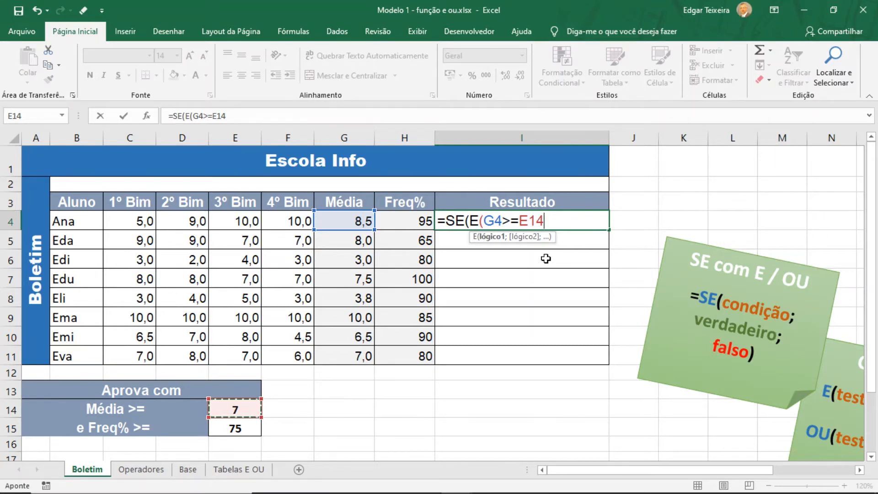
pyautogui.press('F4')
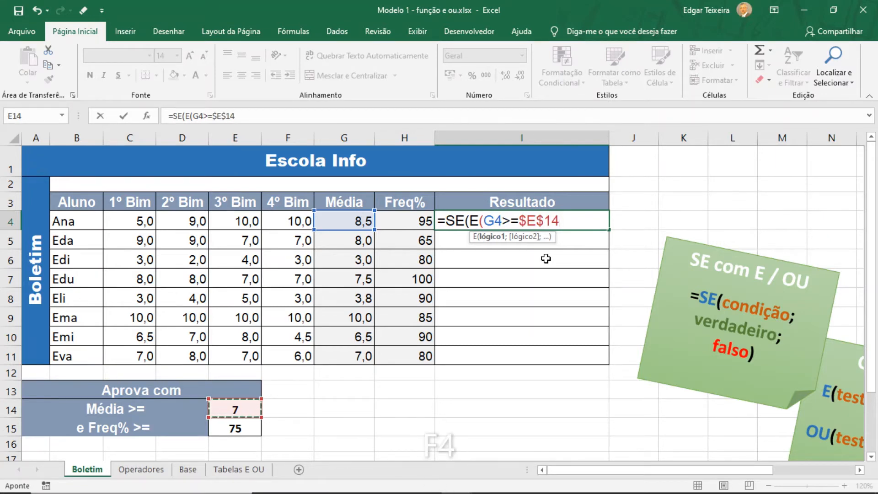
# Add H4>=$E$15 as the second test and close the E function in the I4 formula
pyautogui.write(';')
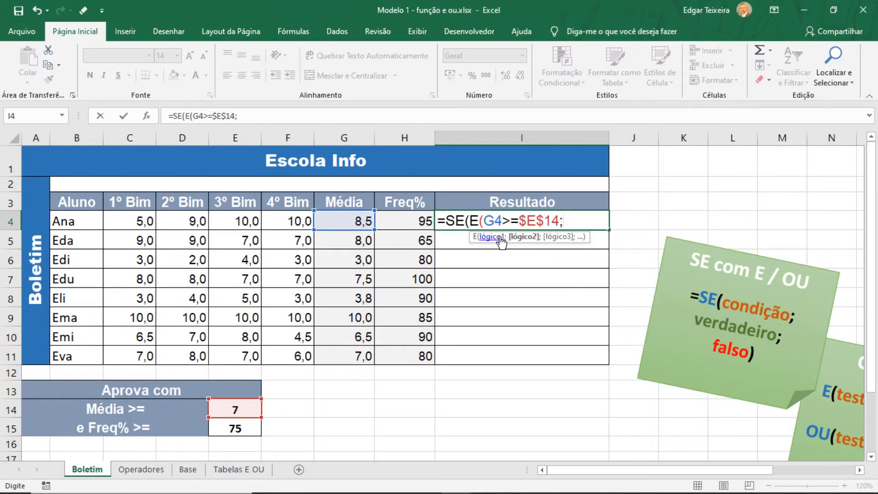
pyautogui.click(406, 219)
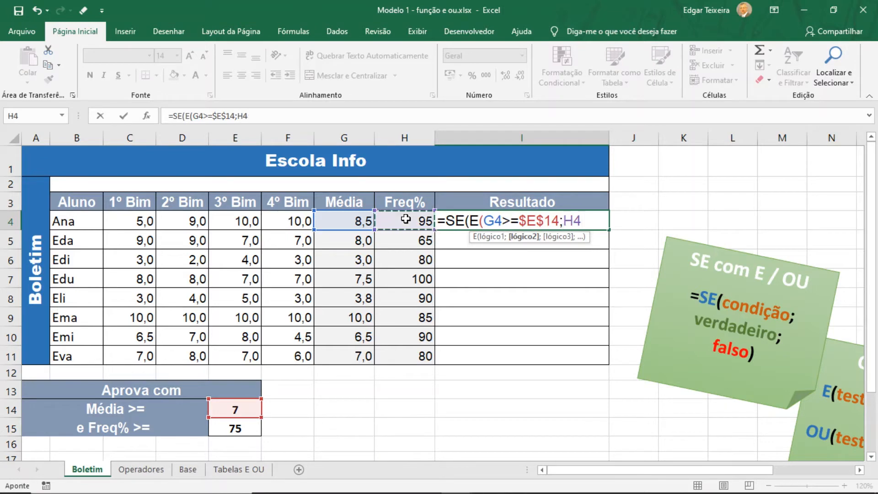
pyautogui.write('>=')
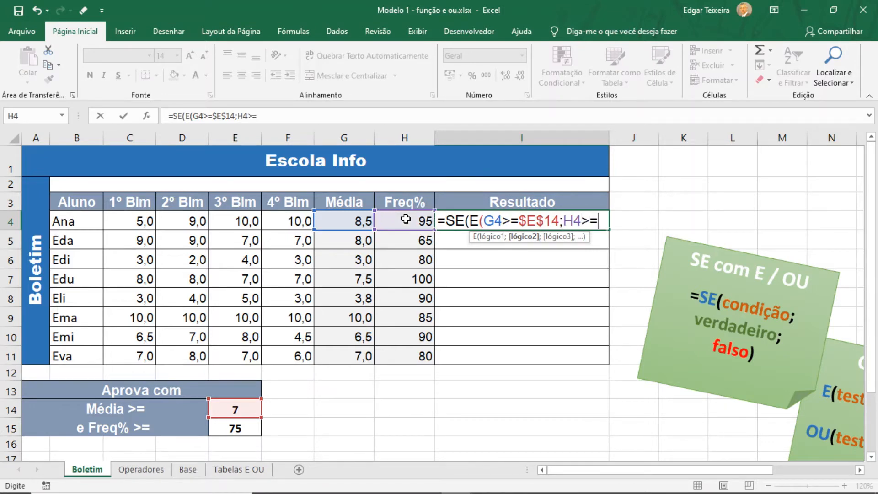
pyautogui.click(235, 427)
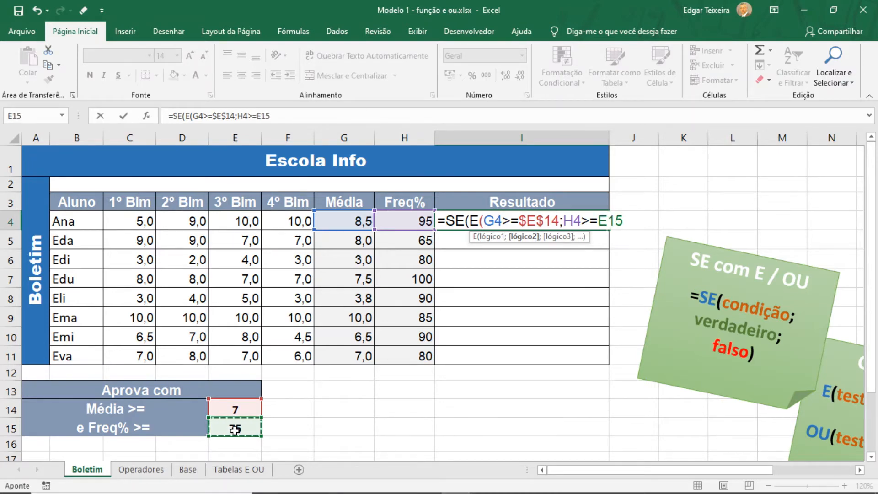
pyautogui.press('F4')
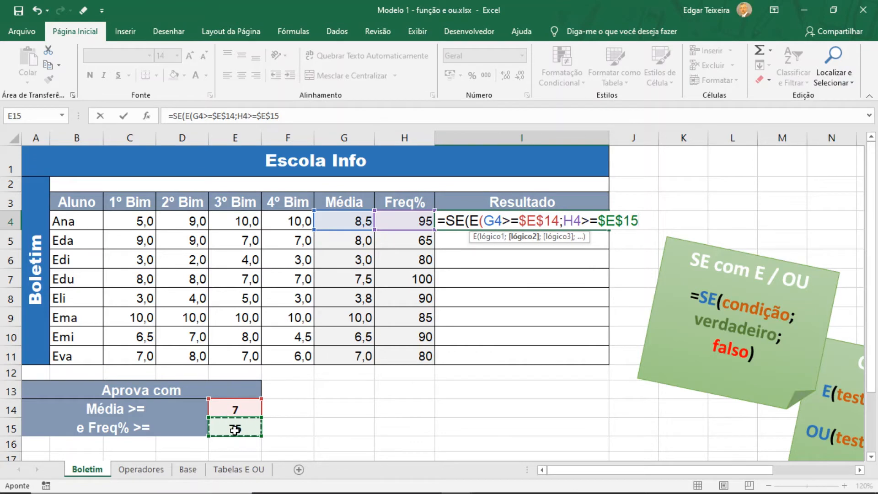
pyautogui.write(')')
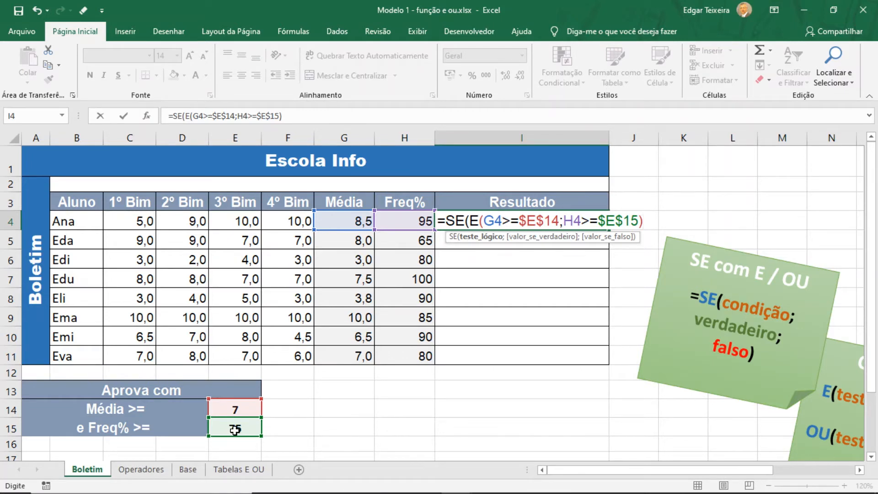
# Give the SE formula in I4 "Aprovado" as its value if true
pyautogui.write(';')
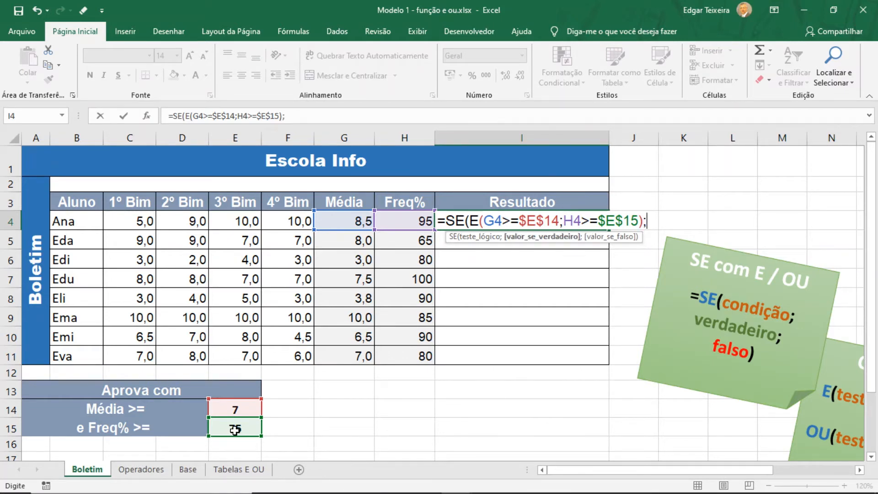
pyautogui.write('"Apro')
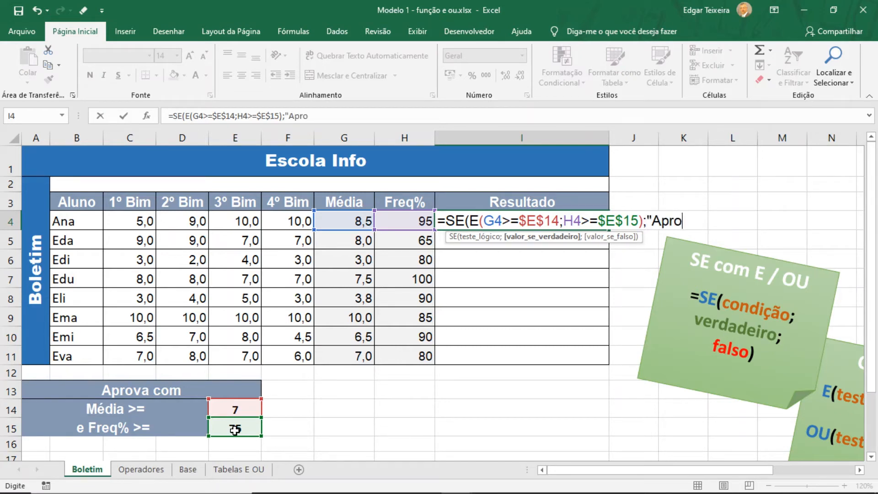
pyautogui.write('vado";')
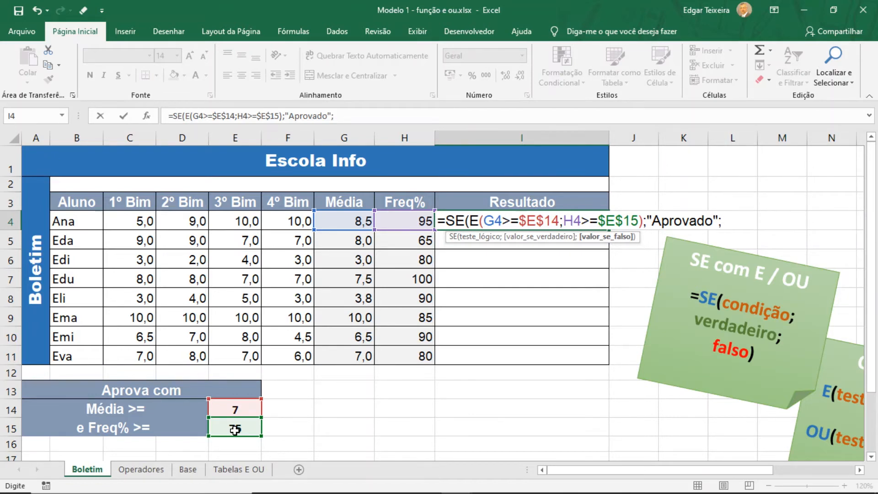
# Complete the I4 formula with "Reprovado" as the value if false and fill it down through I11
pyautogui.write('"Reprovado')
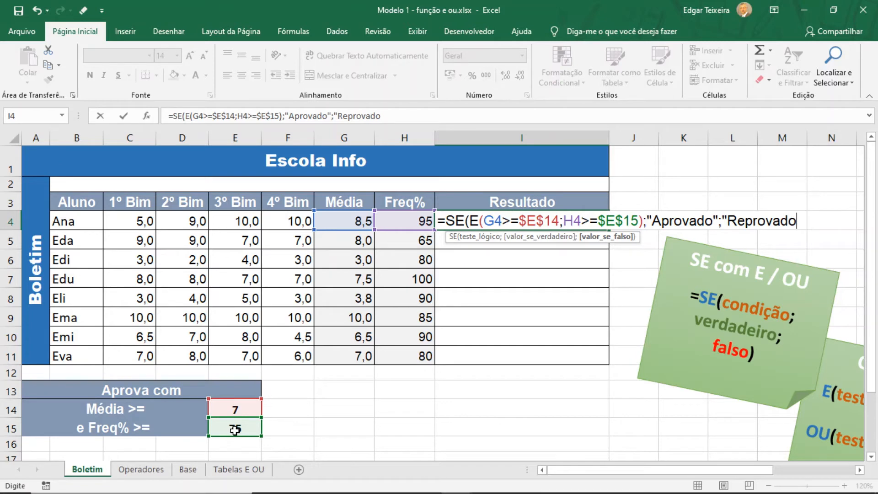
pyautogui.write('")')
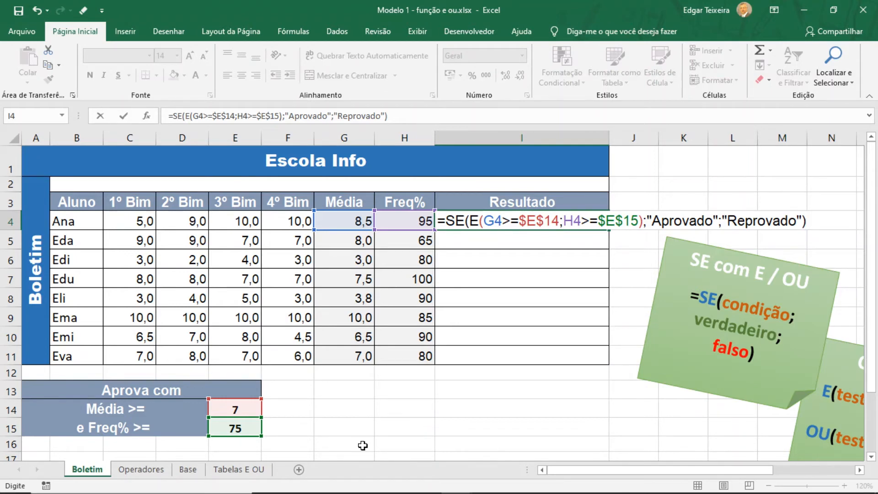
pyautogui.hotkey('ctrl', 'Return')
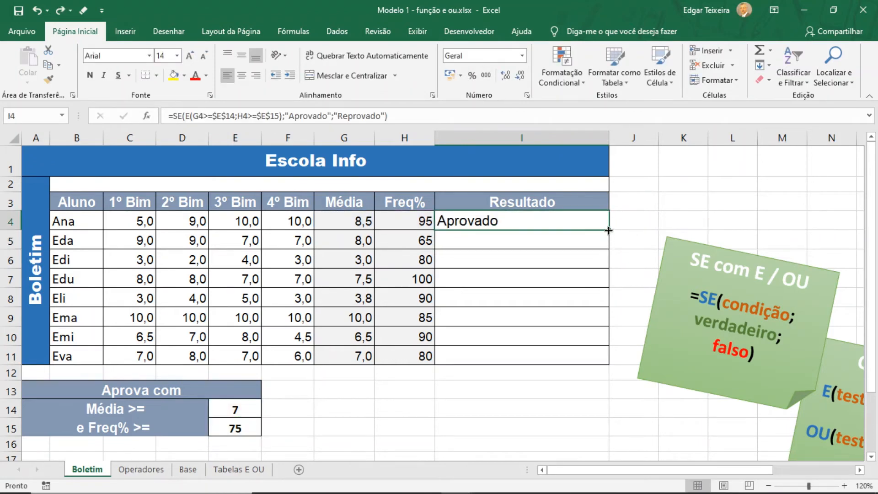
pyautogui.moveTo(608, 231); pyautogui.dragTo(605, 359)
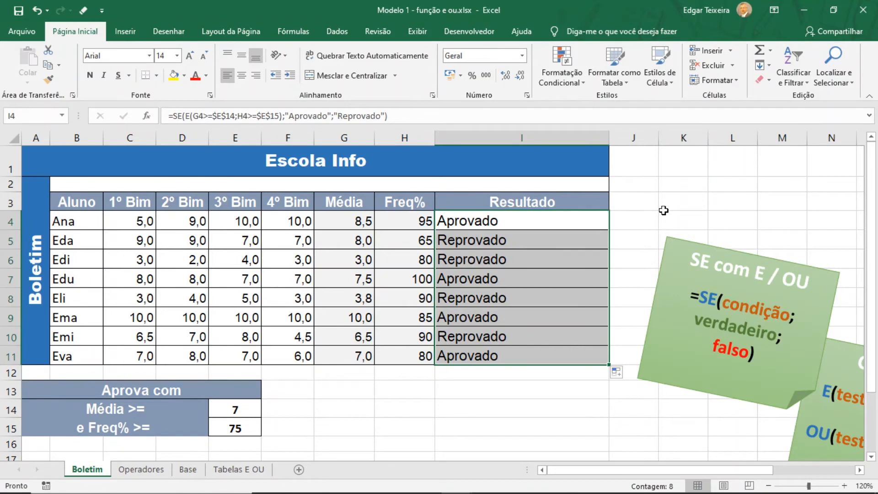
# Check the Resultado of the first three students against their Média and Freq% values in rows 4 to 6
pyautogui.click(341, 222)
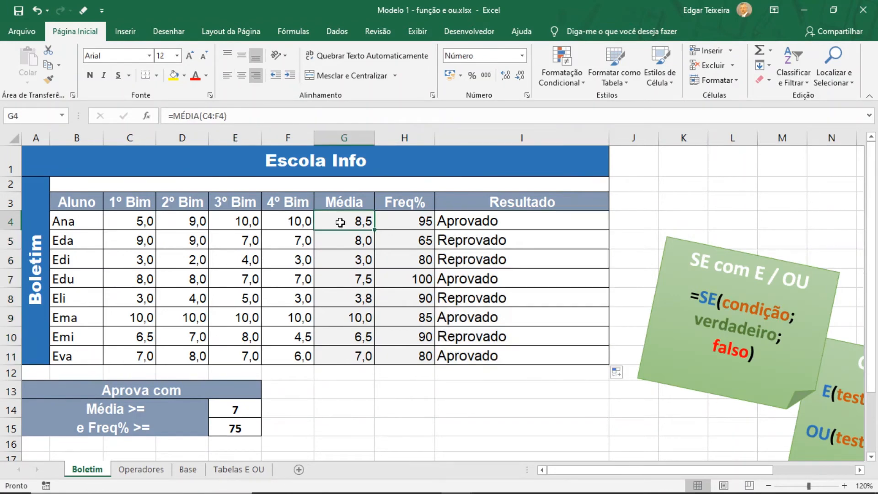
pyautogui.click(400, 220)
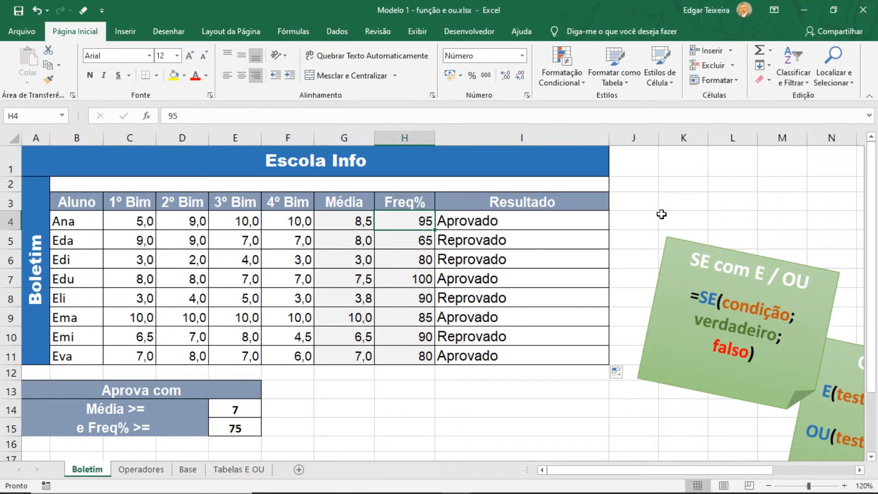
pyautogui.click(538, 220)
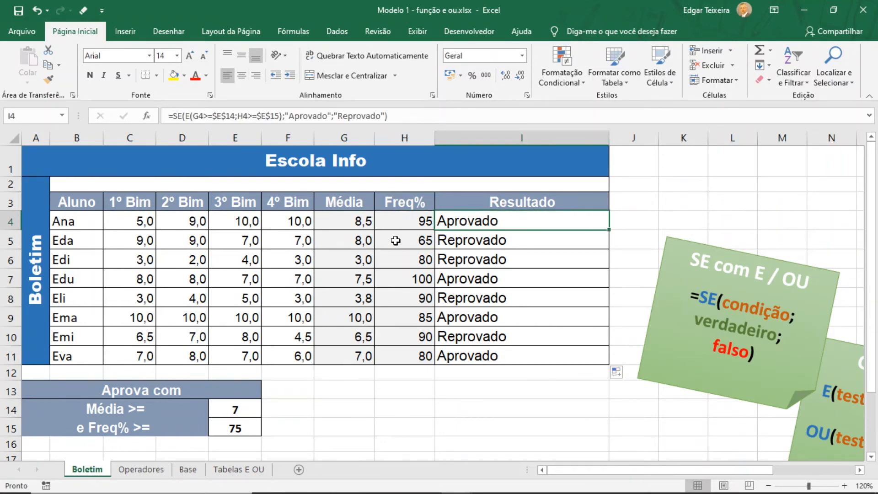
pyautogui.click(459, 242)
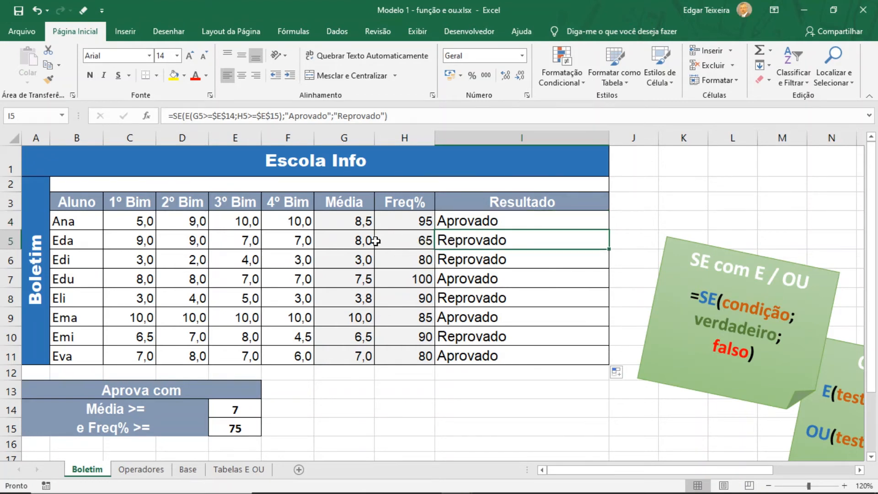
pyautogui.click(355, 243)
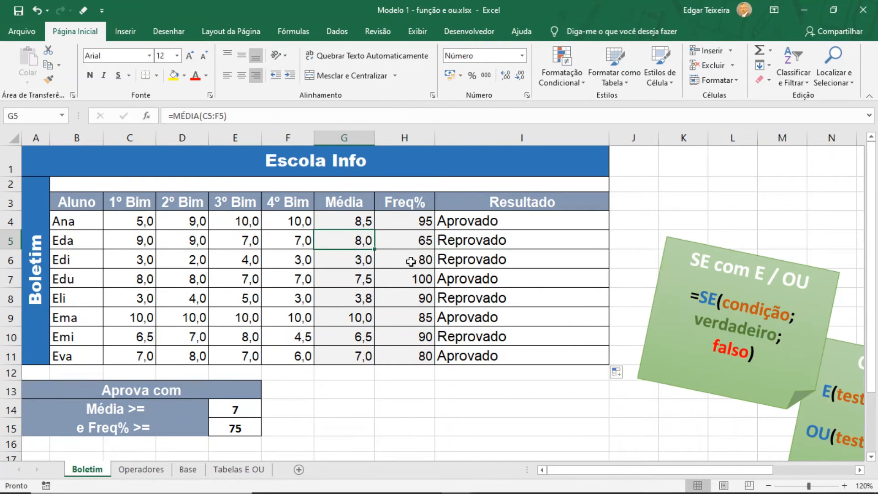
pyautogui.click(404, 244)
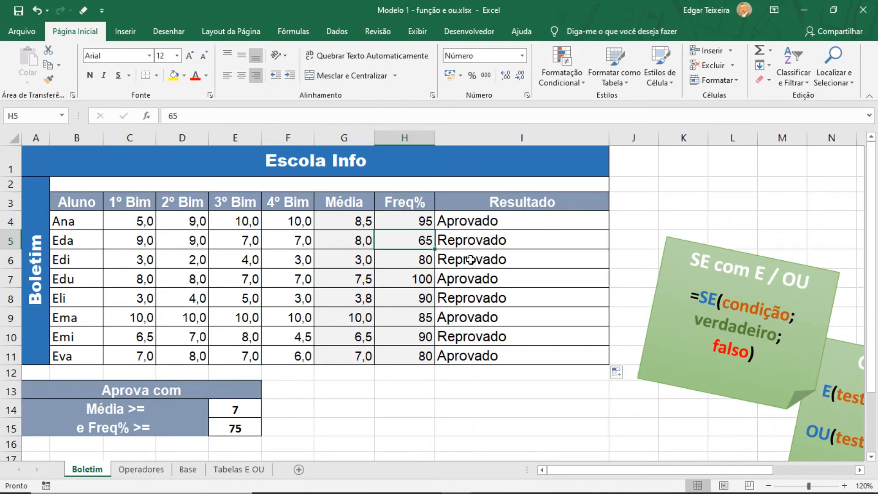
pyautogui.click(471, 259)
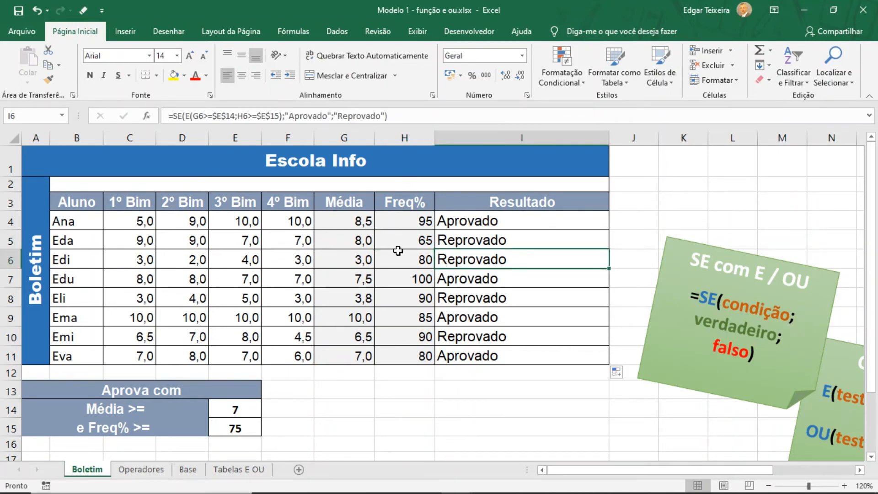
pyautogui.click(400, 266)
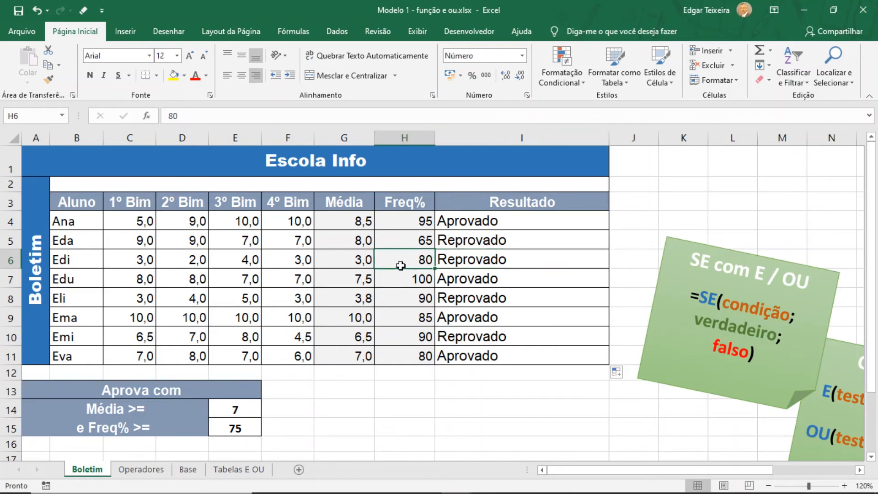
pyautogui.click(347, 263)
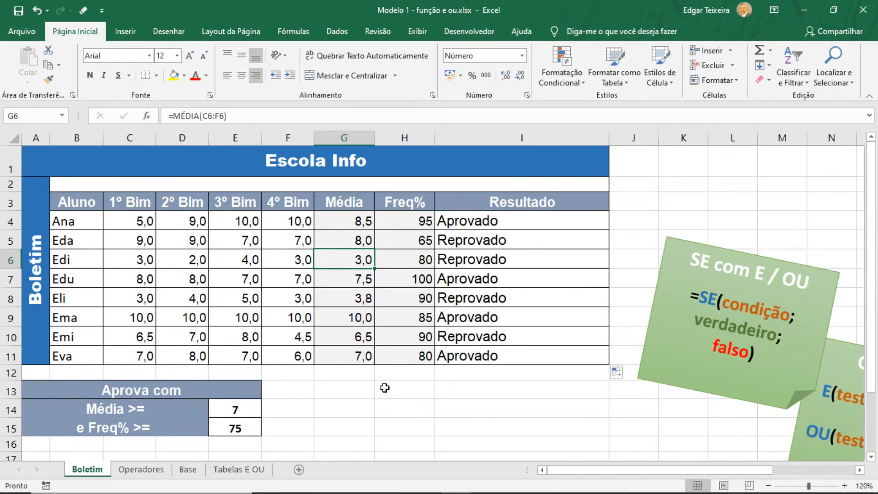
# Examine the Usando Função E truth table on the Tabelas E OU sheet, comparing each pair of logical values with its result
pyautogui.click(236, 471)
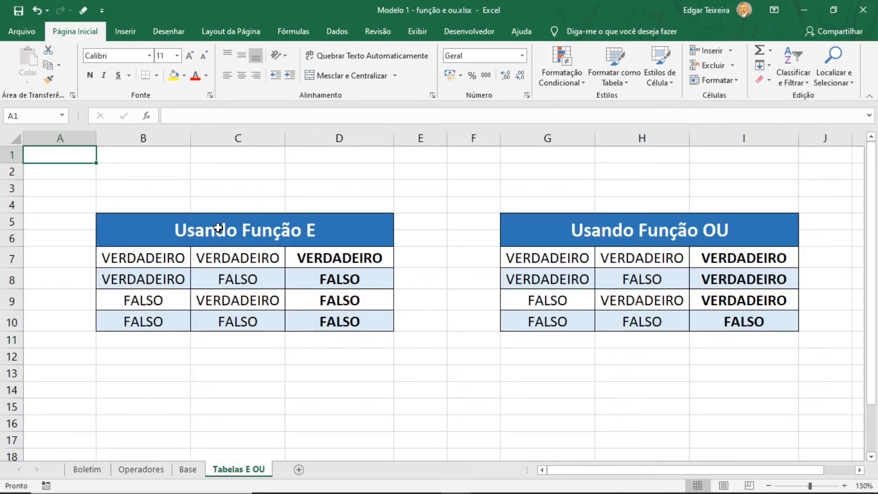
pyautogui.click(328, 228)
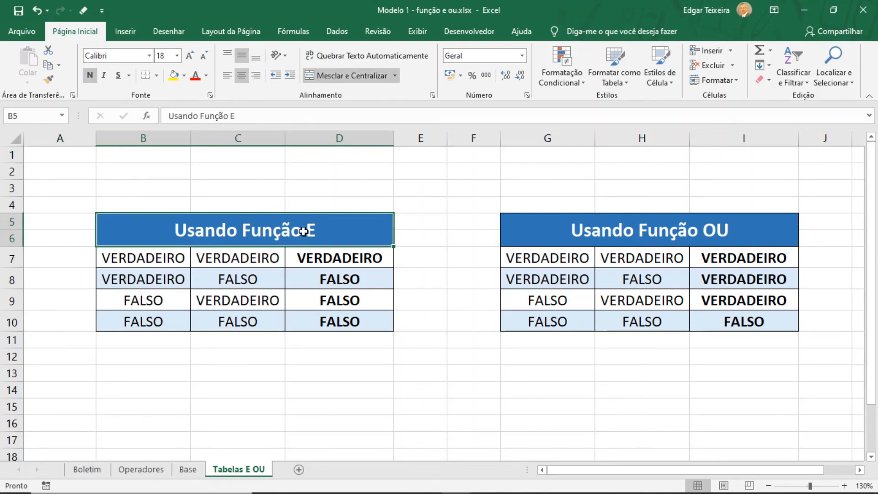
pyautogui.click(333, 258)
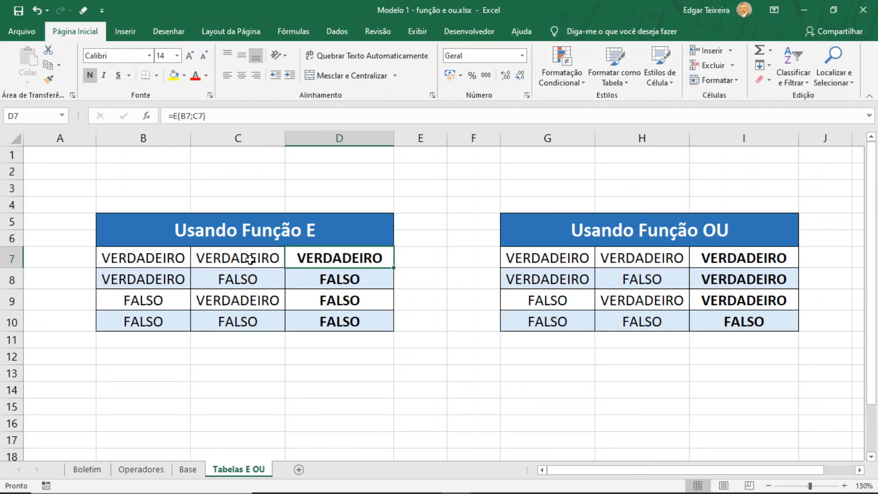
pyautogui.click(157, 279)
pyautogui.click(215, 284)
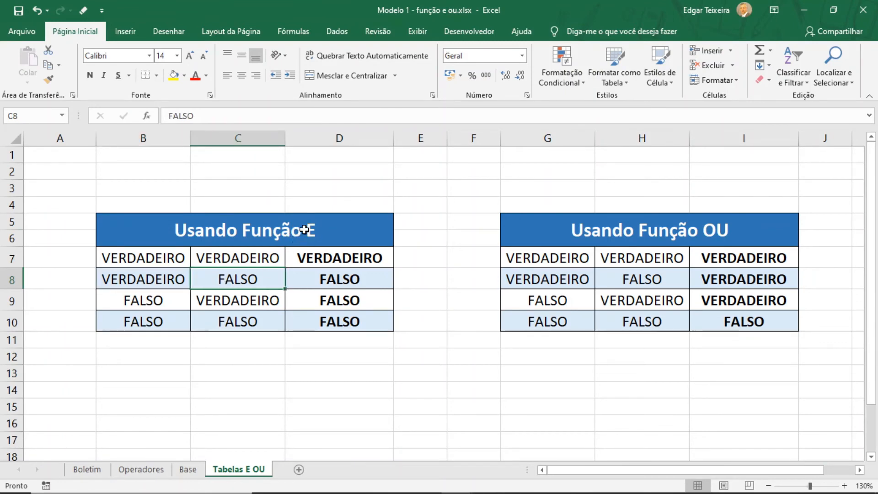
pyautogui.click(320, 281)
pyautogui.click(174, 303)
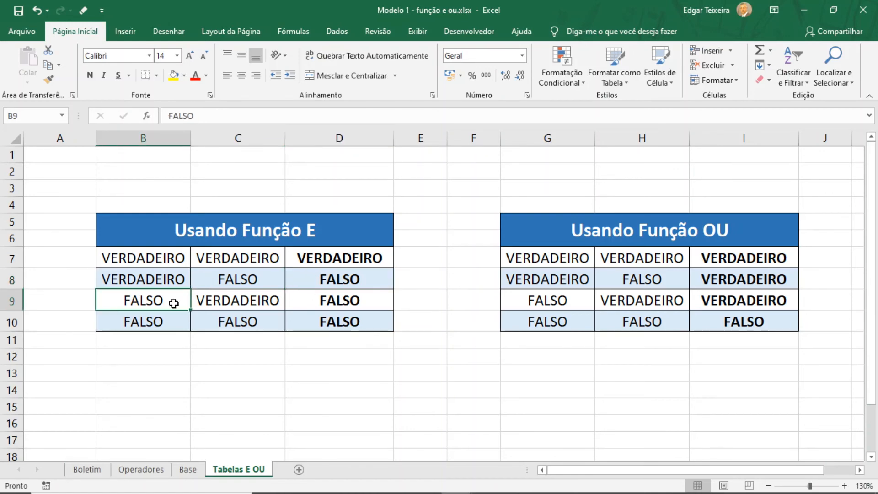
pyautogui.click(227, 303)
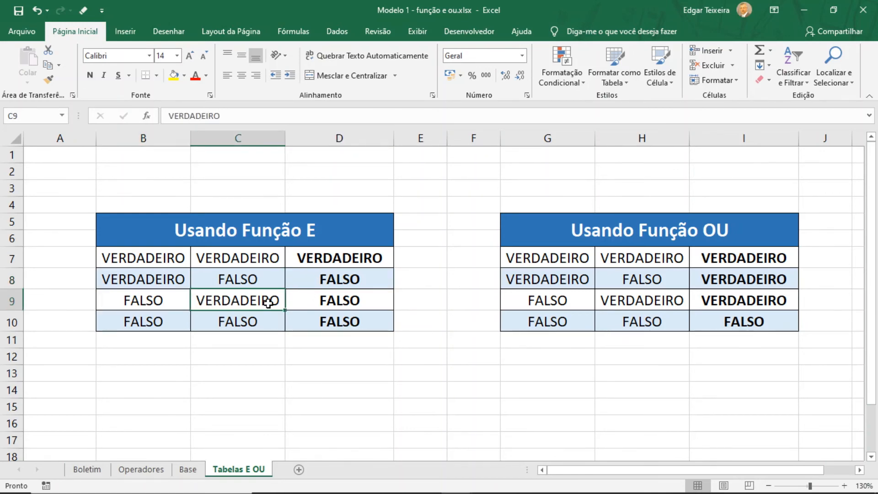
pyautogui.click(330, 302)
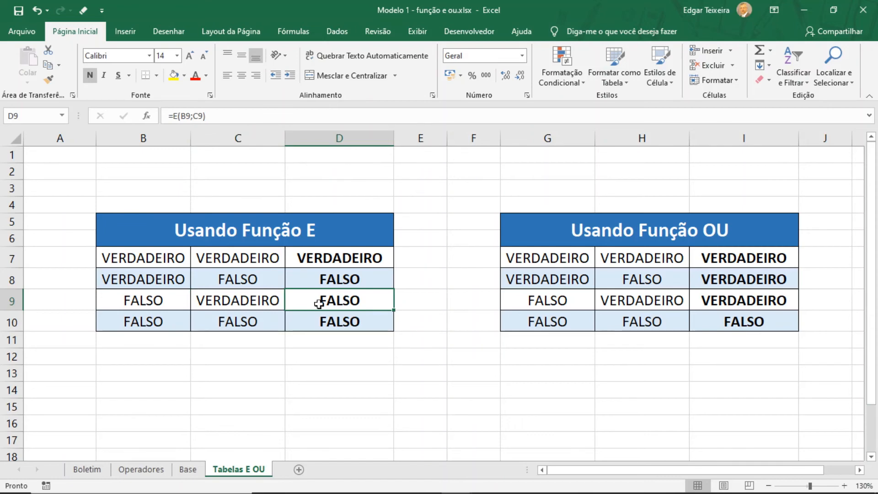
pyautogui.moveTo(162, 322); pyautogui.dragTo(220, 323)
pyautogui.moveTo(138, 298); pyautogui.dragTo(220, 298)
pyautogui.moveTo(133, 270); pyautogui.dragTo(223, 290)
pyautogui.moveTo(156, 259); pyautogui.dragTo(241, 259)
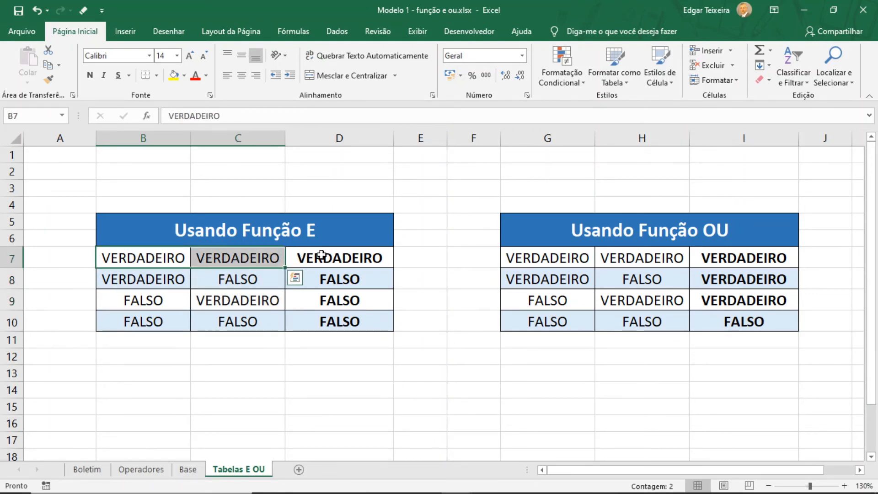
pyautogui.click(389, 254)
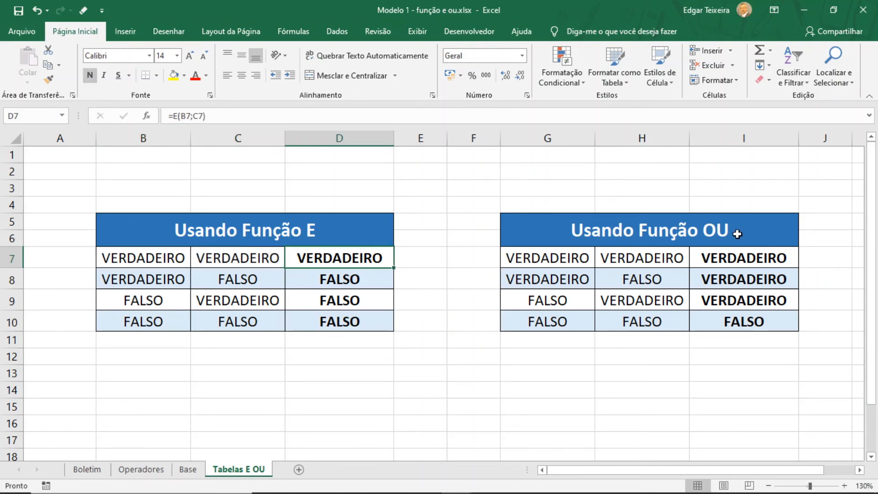
# Examine the Usando Função OU truth table row by row, comparing each pair of logical values with its OU result
pyautogui.click(563, 262)
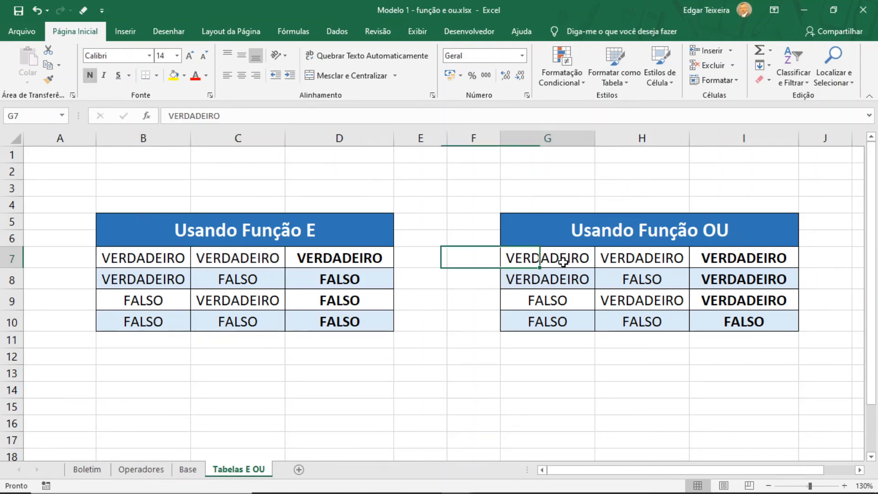
pyautogui.click(617, 262)
pyautogui.click(726, 259)
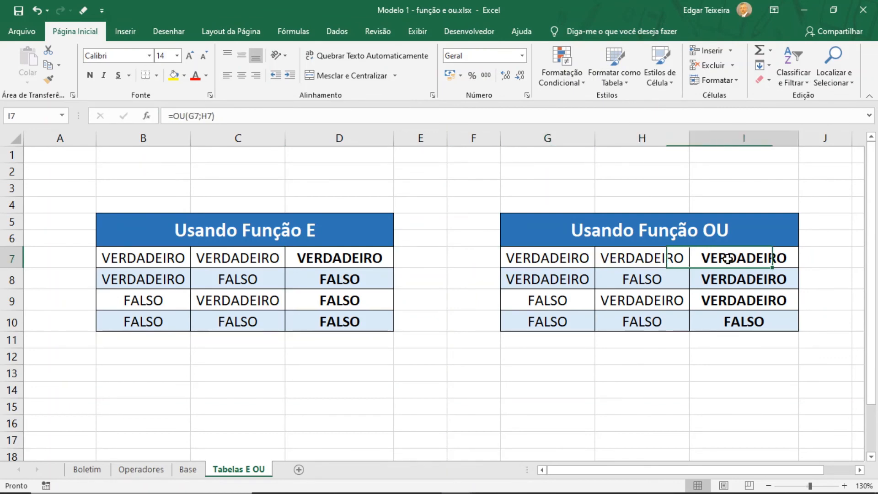
pyautogui.click(588, 261)
pyautogui.click(615, 261)
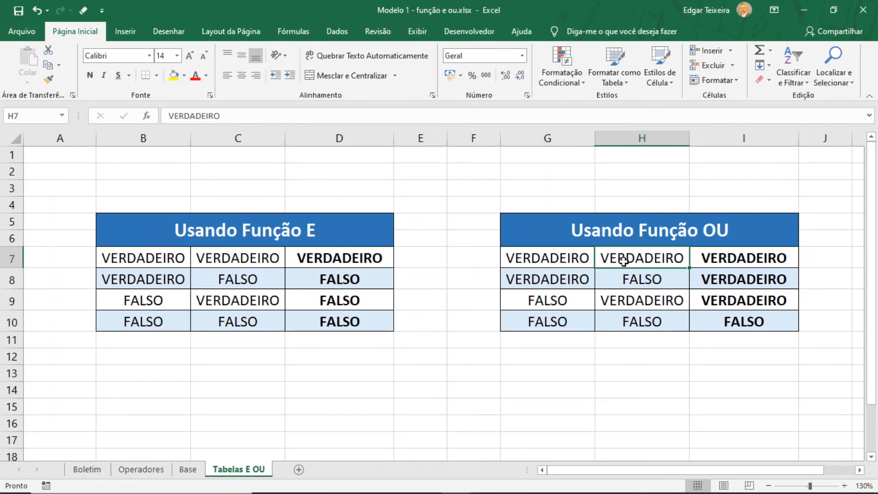
pyautogui.click(708, 260)
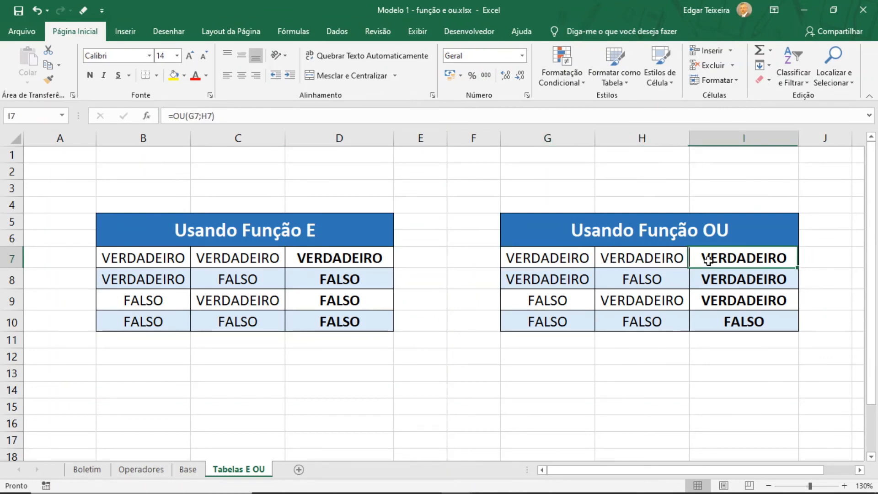
pyautogui.click(584, 278)
pyautogui.click(634, 283)
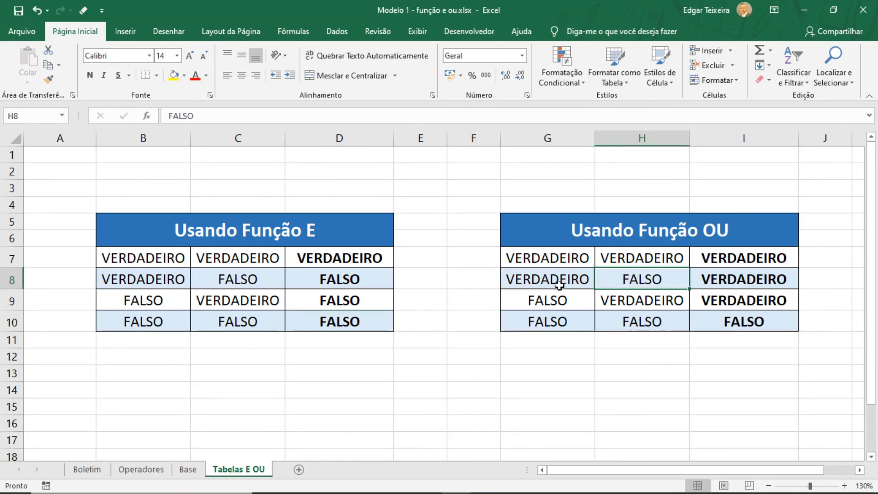
pyautogui.click(725, 283)
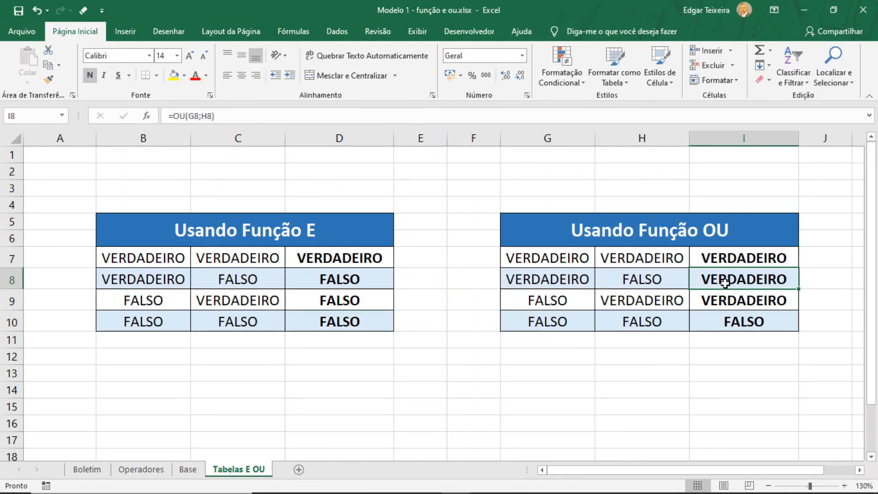
pyautogui.click(566, 300)
pyautogui.click(603, 301)
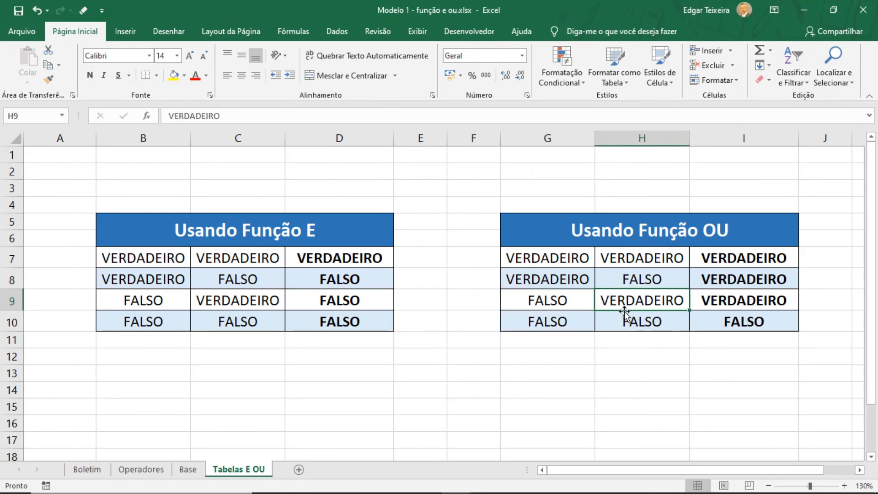
pyautogui.click(733, 301)
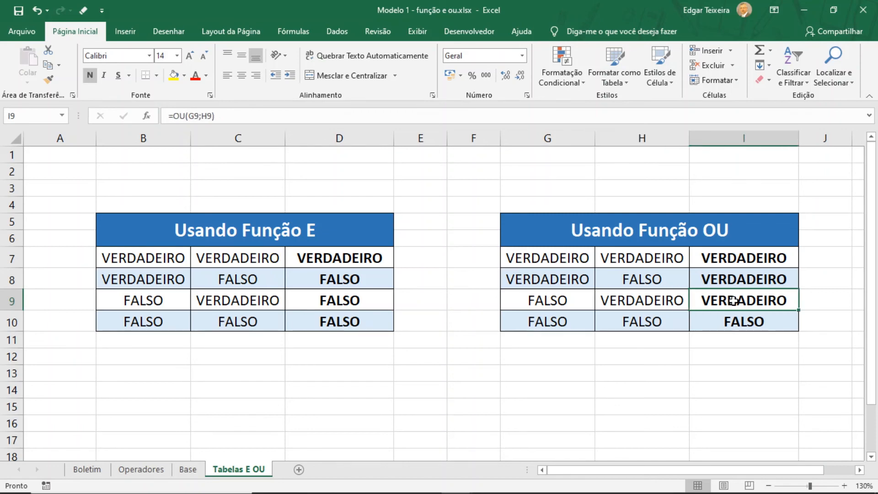
pyautogui.click(565, 323)
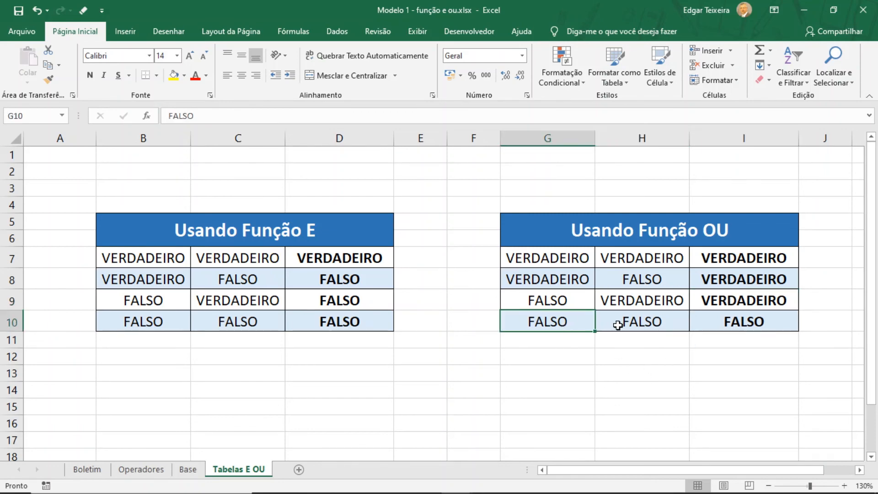
pyautogui.click(618, 322)
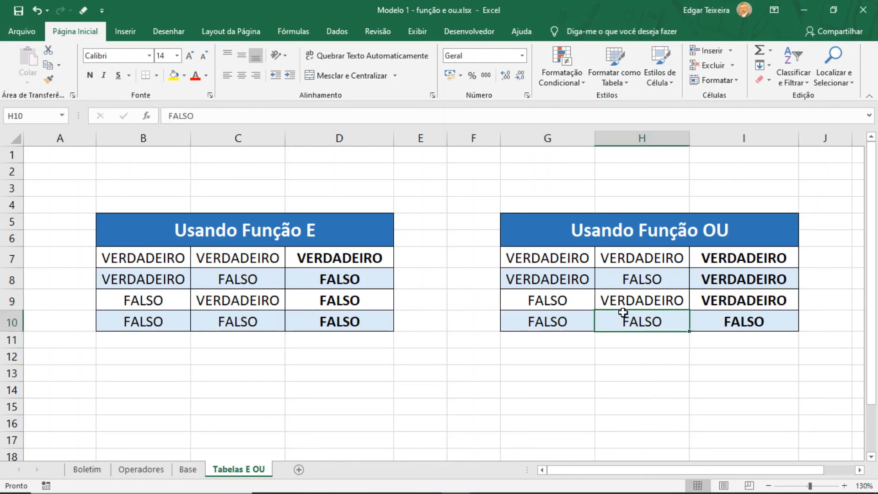
pyautogui.click(735, 325)
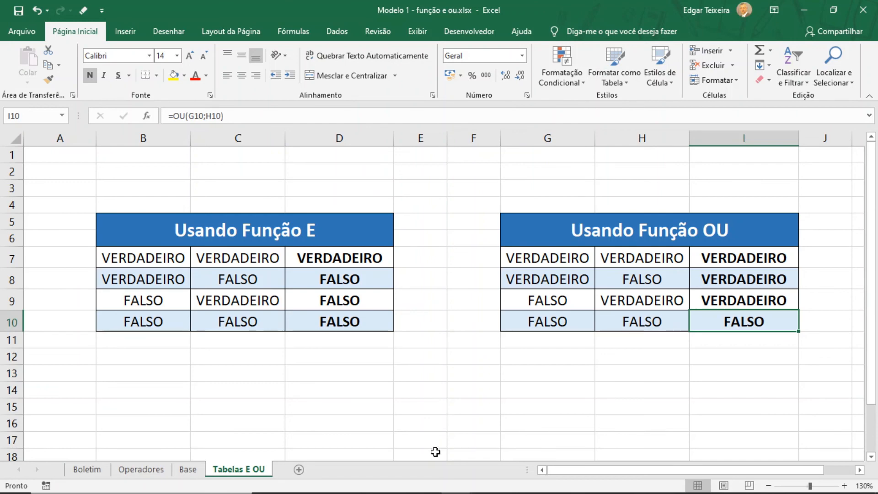
# Centre the Resultado values in I4:I11 horizontally on the Boletim sheet
pyautogui.click(88, 469)
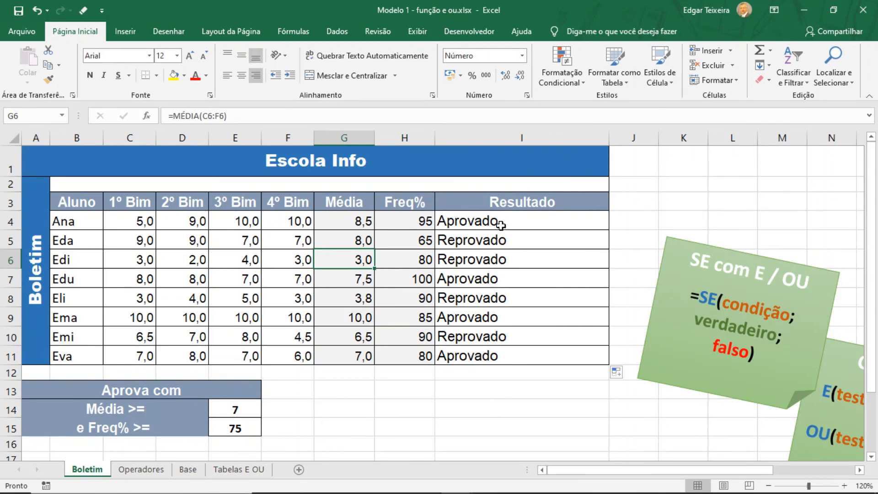
pyautogui.moveTo(500, 225); pyautogui.dragTo(499, 351)
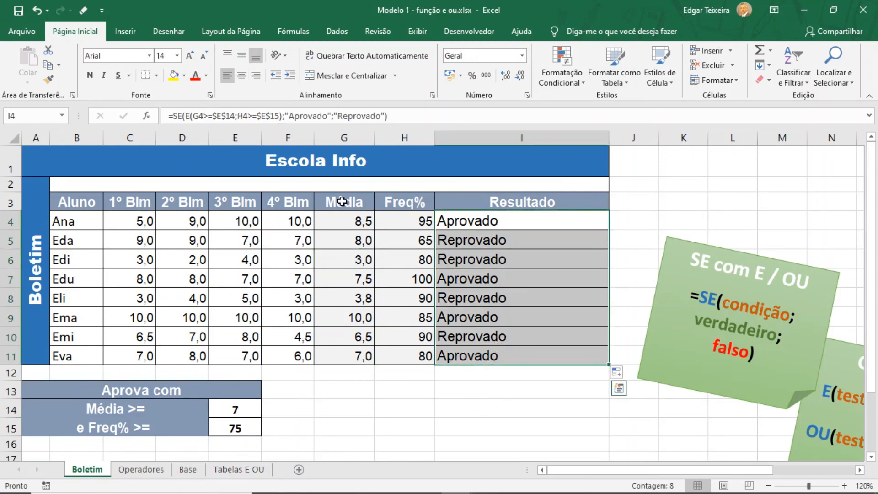
pyautogui.click(239, 78)
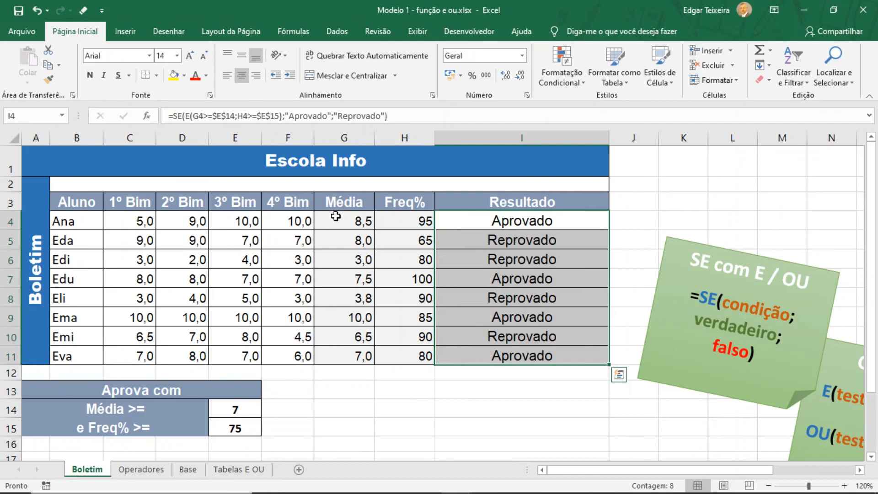
pyautogui.click(355, 389)
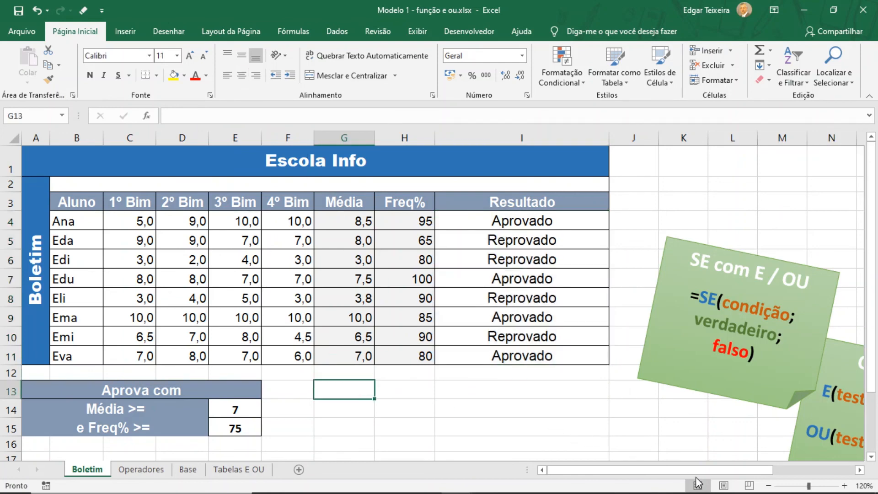